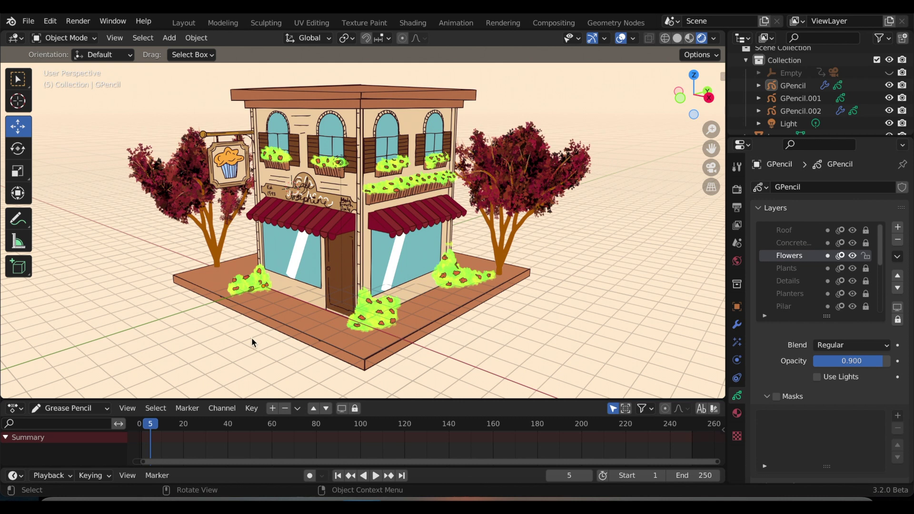
# Step: Orbit the view around the café scene with its two trees
pyautogui.moveTo(252, 338); pyautogui.dragTo(270, 347, button='middle')
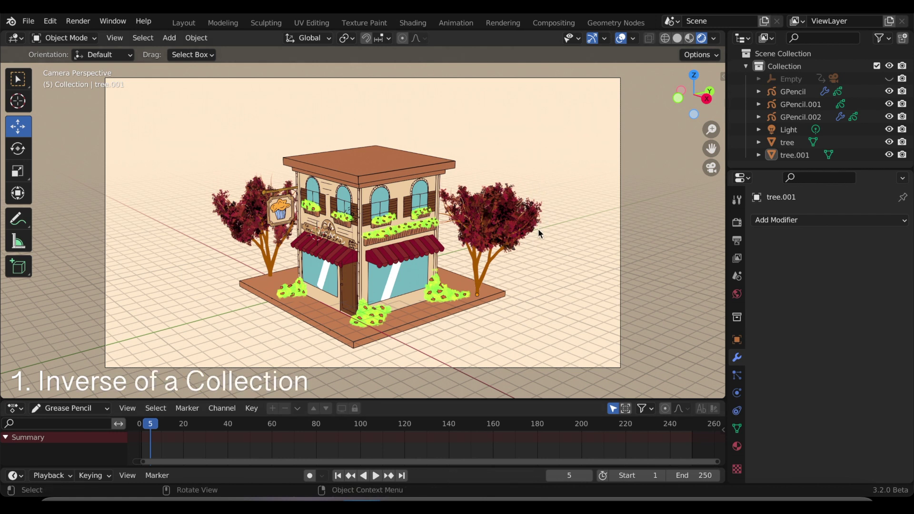
# Step: Isolate the right tree in local view and add a Collection Line Art object
pyautogui.click(478, 270)
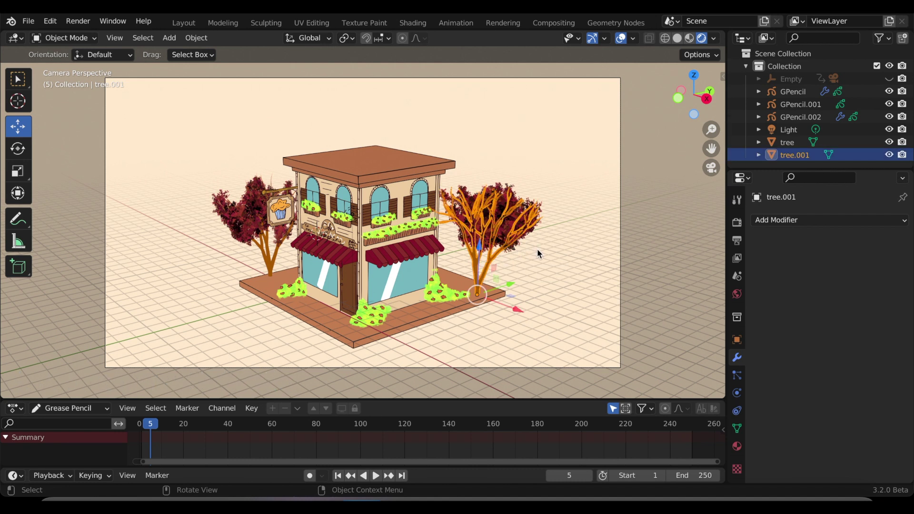
pyautogui.press('KP_Divide')
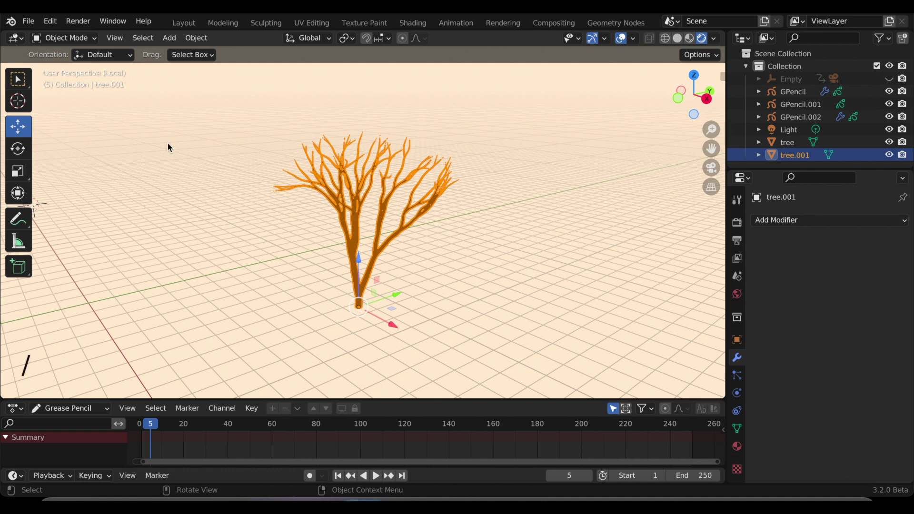
pyautogui.hotkey('shift', 'a')
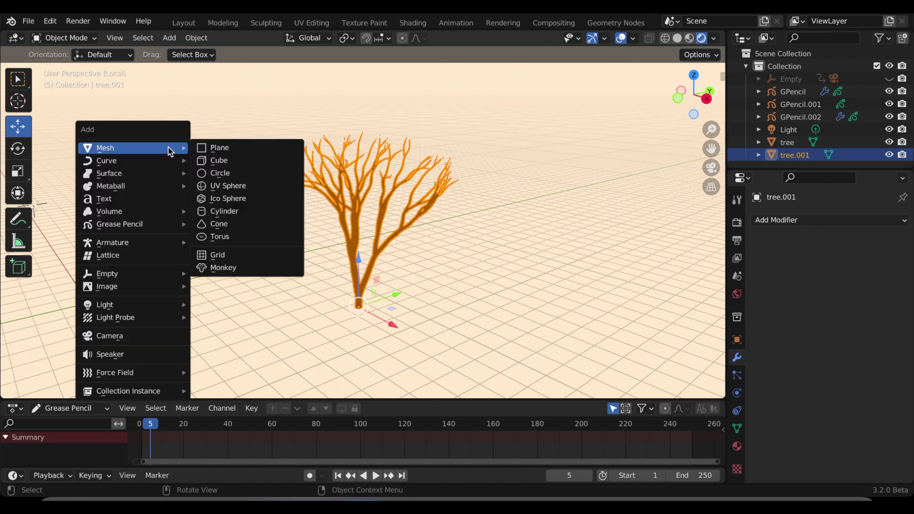
pyautogui.moveTo(165, 229)
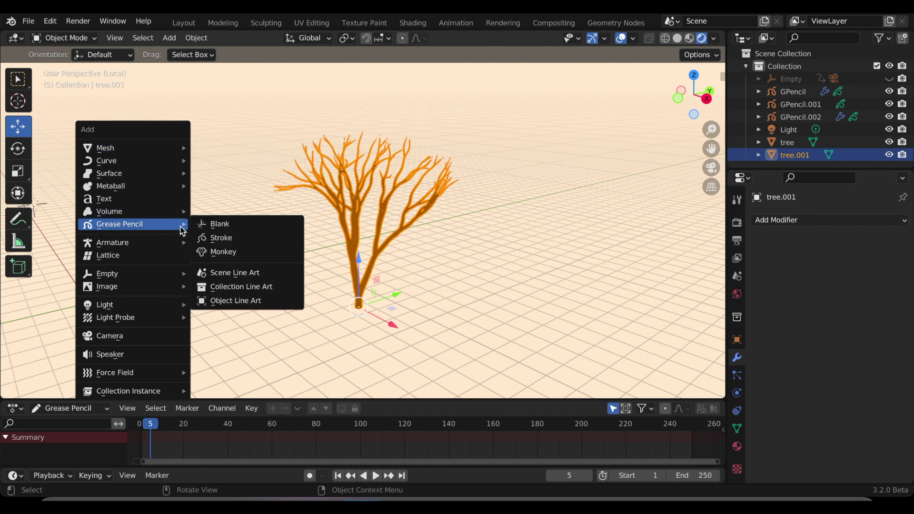
pyautogui.click(229, 285)
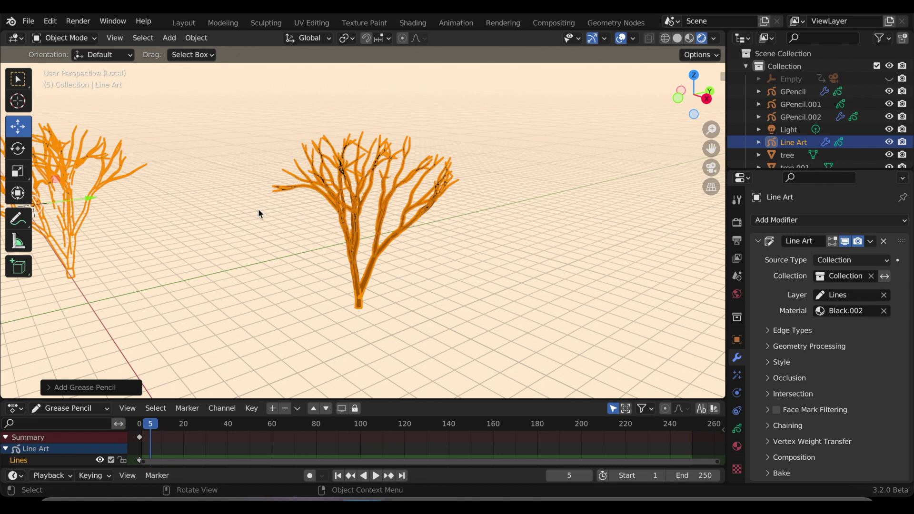
# Step: Deselect all, then toggle Invert Collection Filtering on and off twice, leaving it off
pyautogui.click(144, 39)
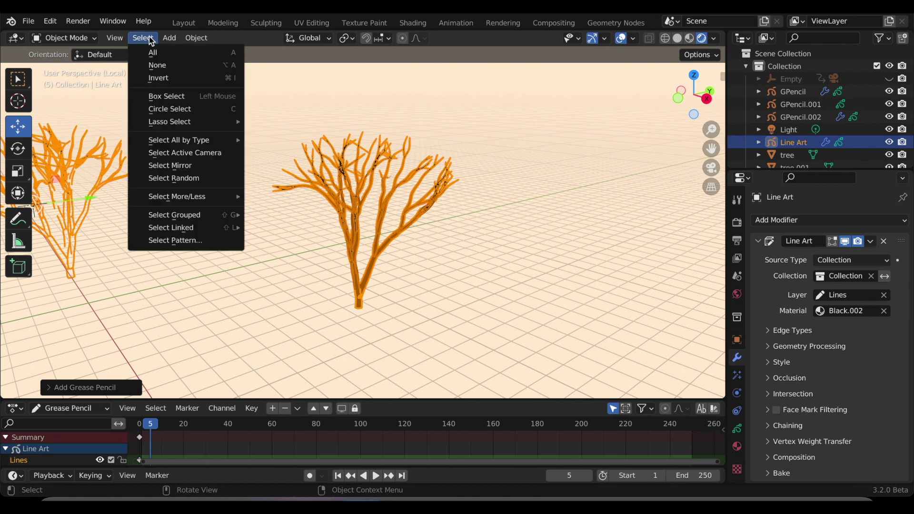
pyautogui.click(155, 66)
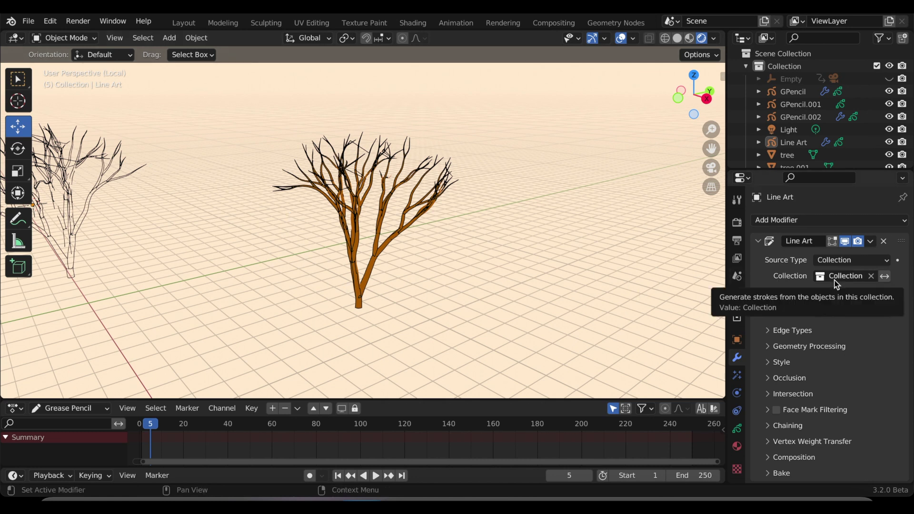
pyautogui.click(886, 277)
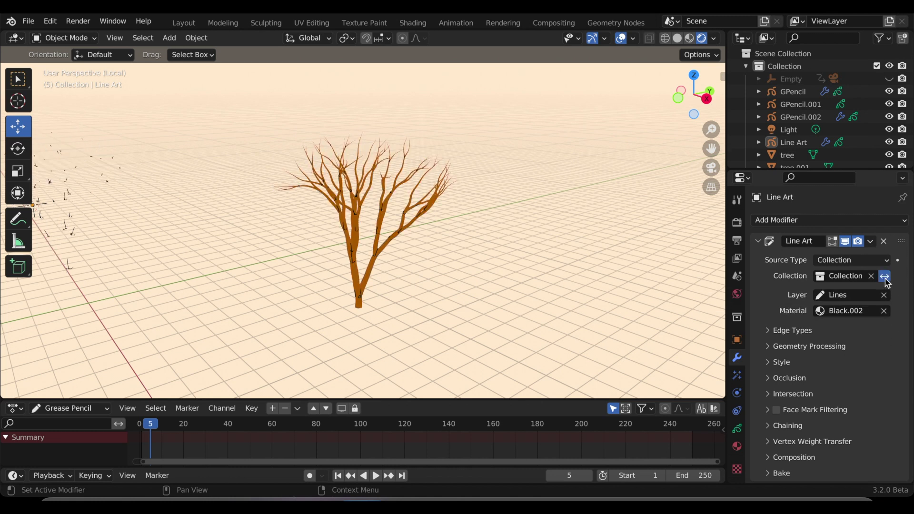
pyautogui.click(885, 278)
pyautogui.click(886, 278)
pyautogui.click(885, 278)
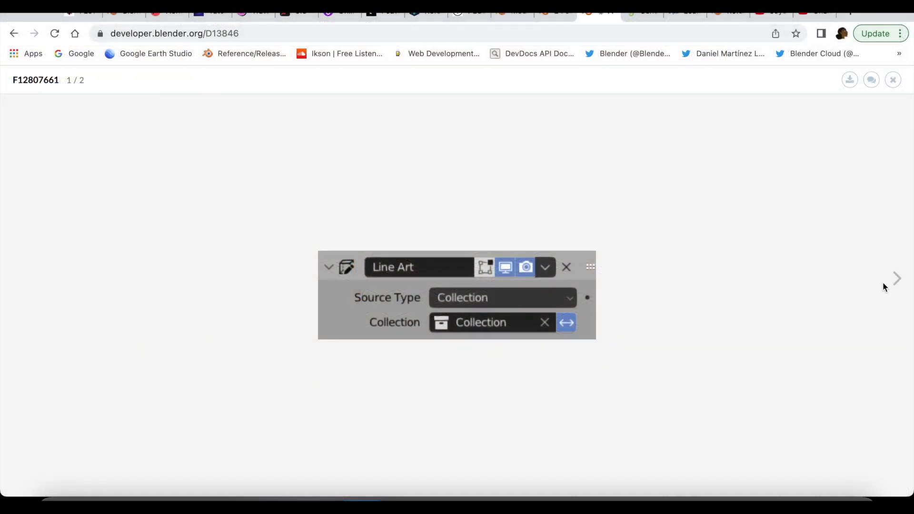
# Step: Go to the second screenshot (image 2/2) on the Line Art patch page
pyautogui.click(895, 280)
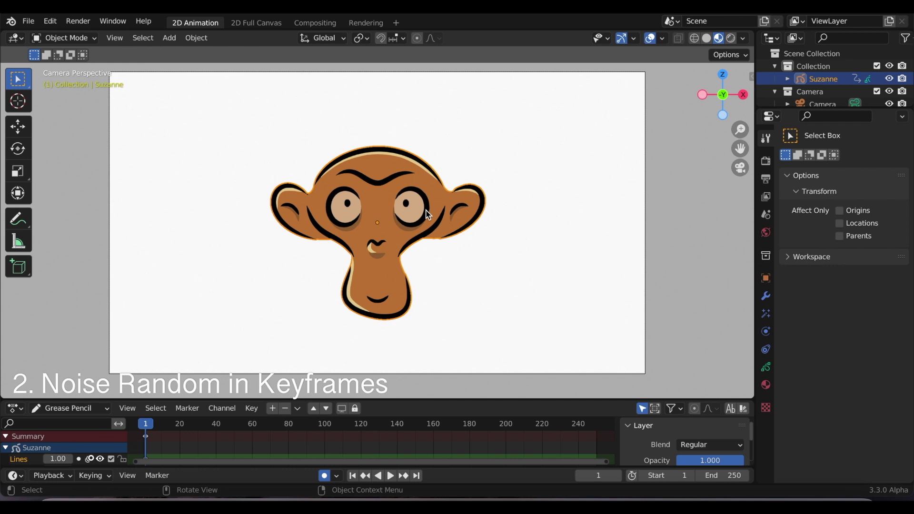
# Step: Move Suzanne to the left along the X axis at the start frame
pyautogui.press('g')
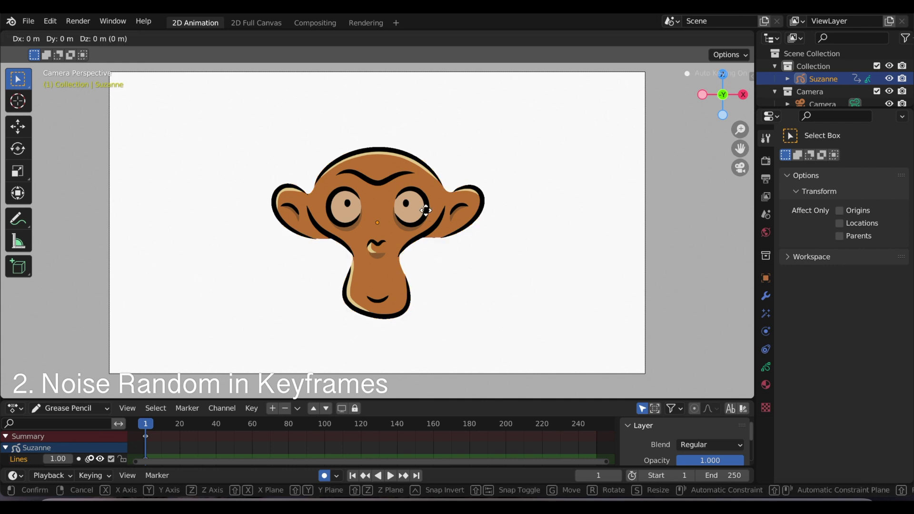
pyautogui.press('x')
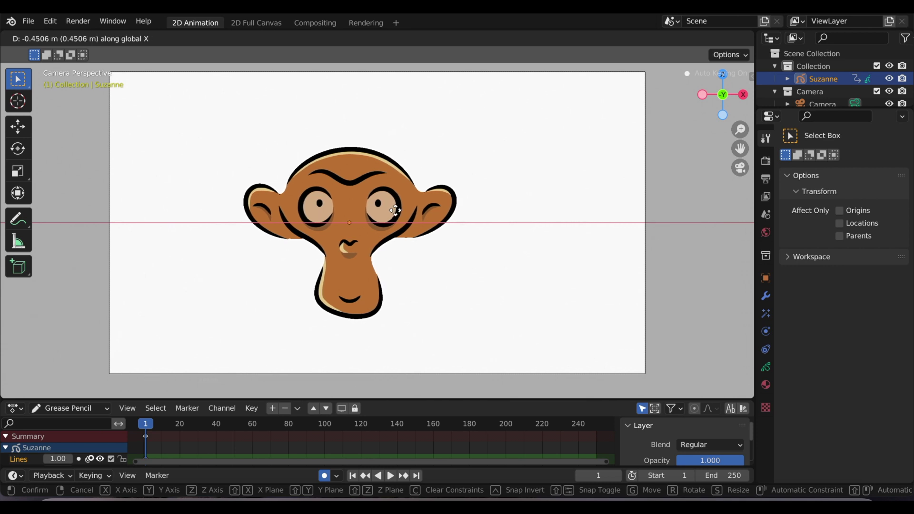
pyautogui.click(398, 213)
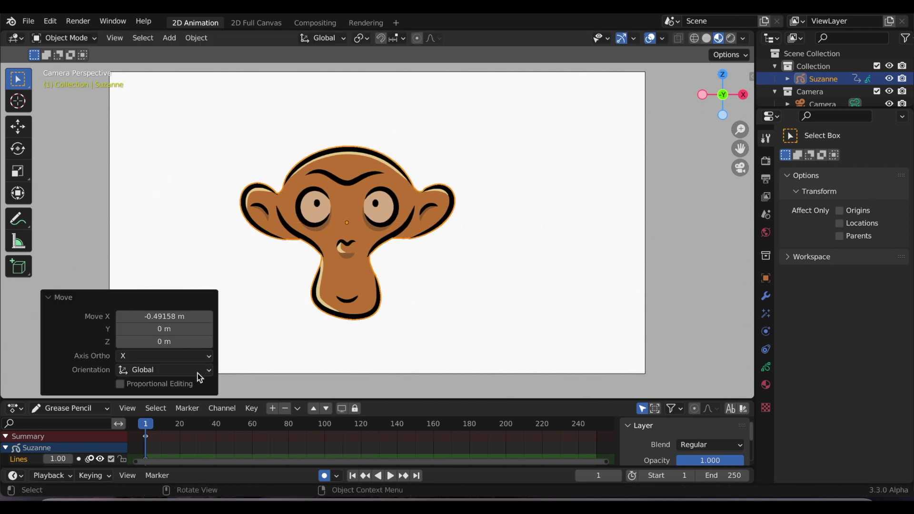
# Step: At frame 20, shift Suzanne right along X, then return to frame 1
pyautogui.click(179, 429)
pyautogui.press('space')
pyautogui.press('space')
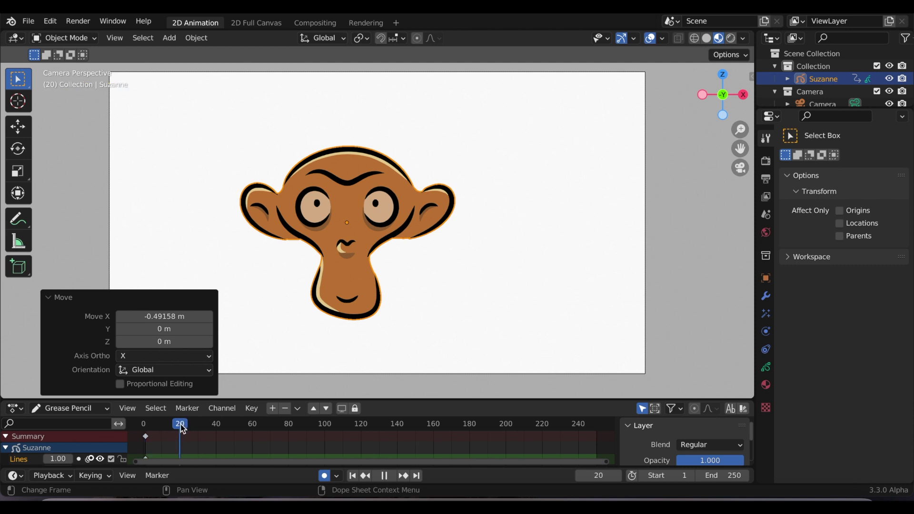
pyautogui.press('g')
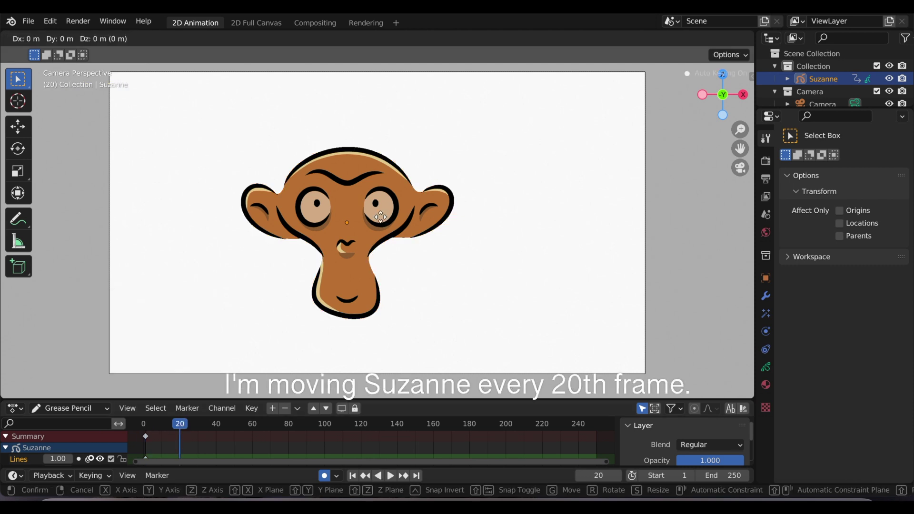
pyautogui.press('x')
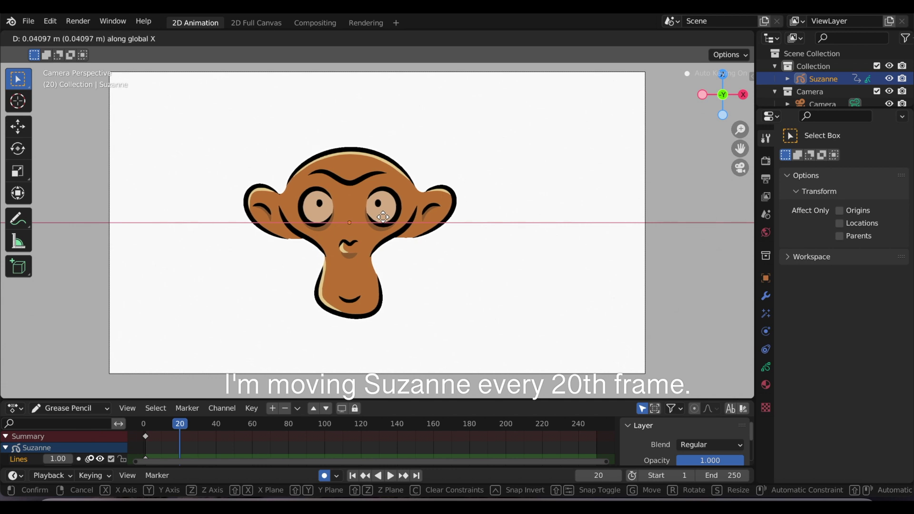
pyautogui.click(385, 218)
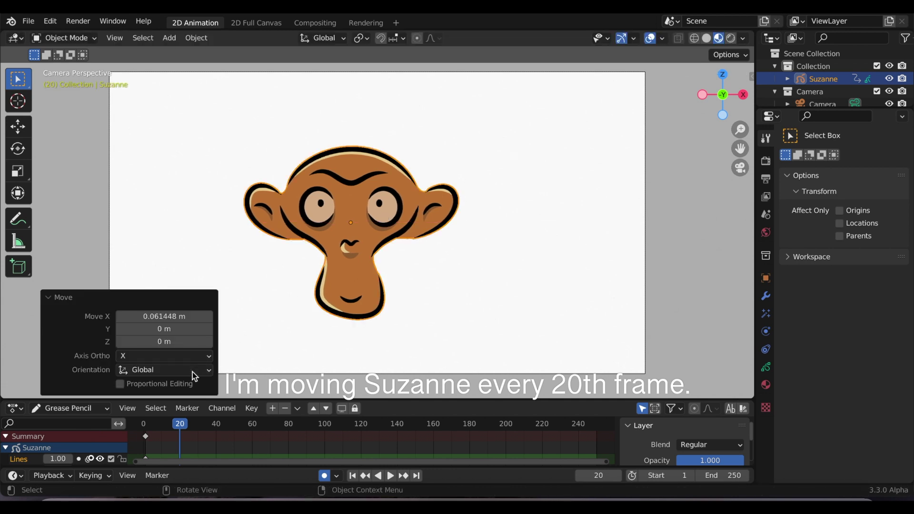
pyautogui.click(217, 423)
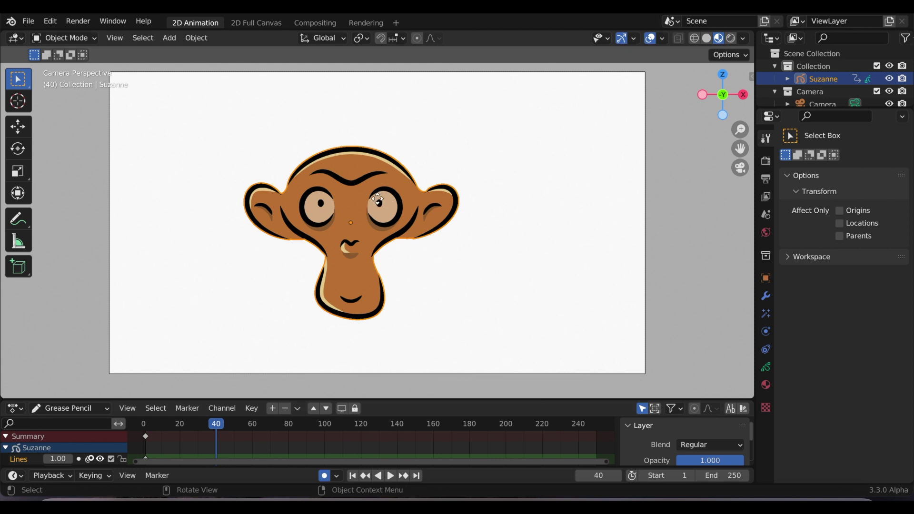
pyautogui.press('g')
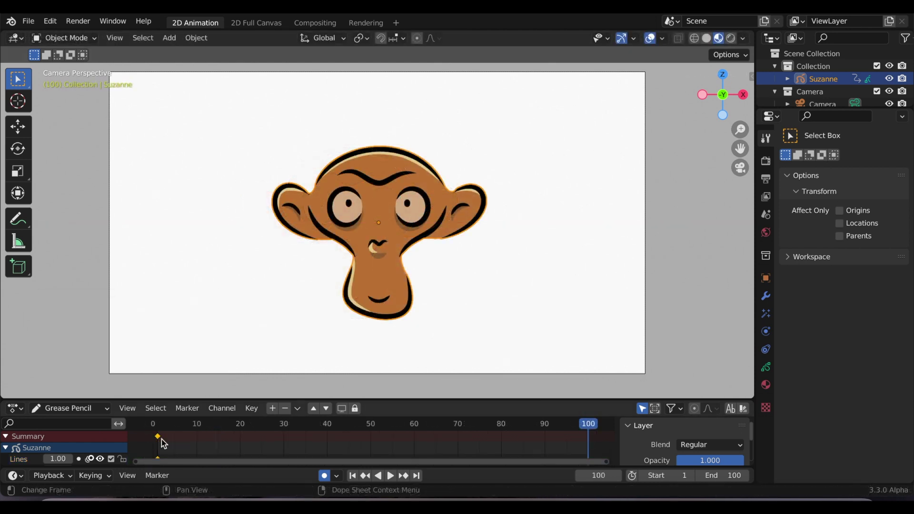
pyautogui.click(352, 475)
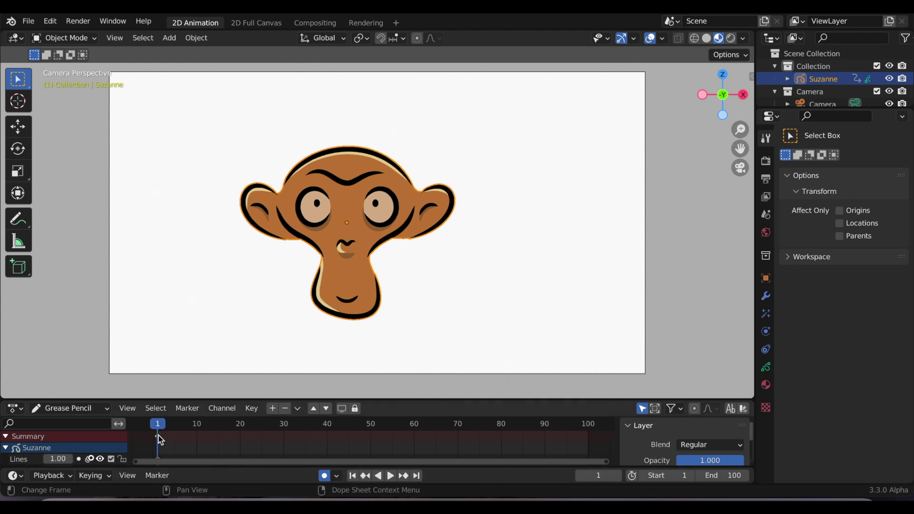
# Step: Duplicate Suzanne's keyframe to frames 40, 60, 80 and 100 in the timeline
pyautogui.moveTo(158, 435); pyautogui.dragTo(240, 435)
pyautogui.click(241, 435)
pyautogui.hotkey('shift', 'd')
pyautogui.click(327, 436)
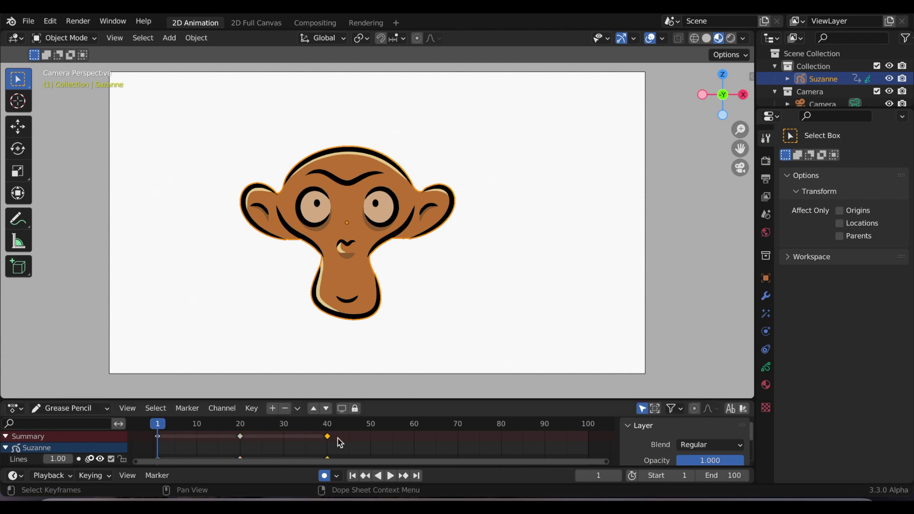
pyautogui.hotkey('shift', 'd')
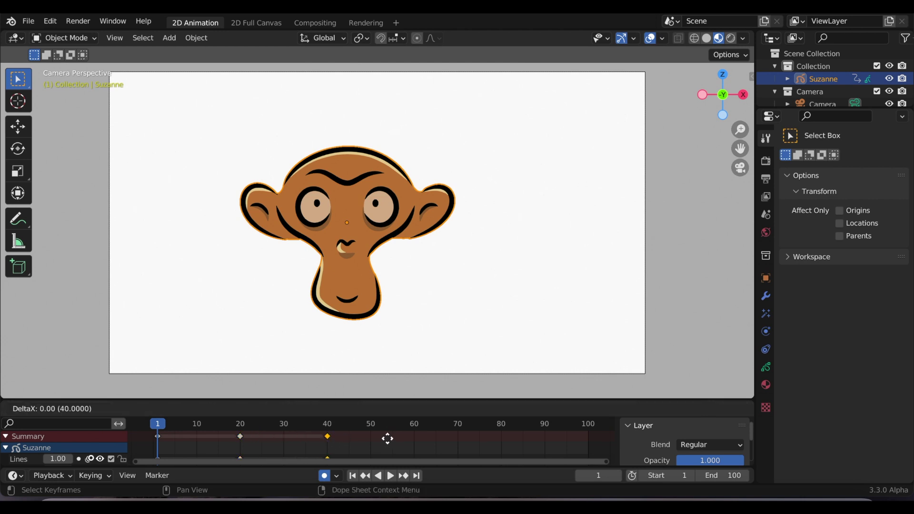
pyautogui.click(418, 438)
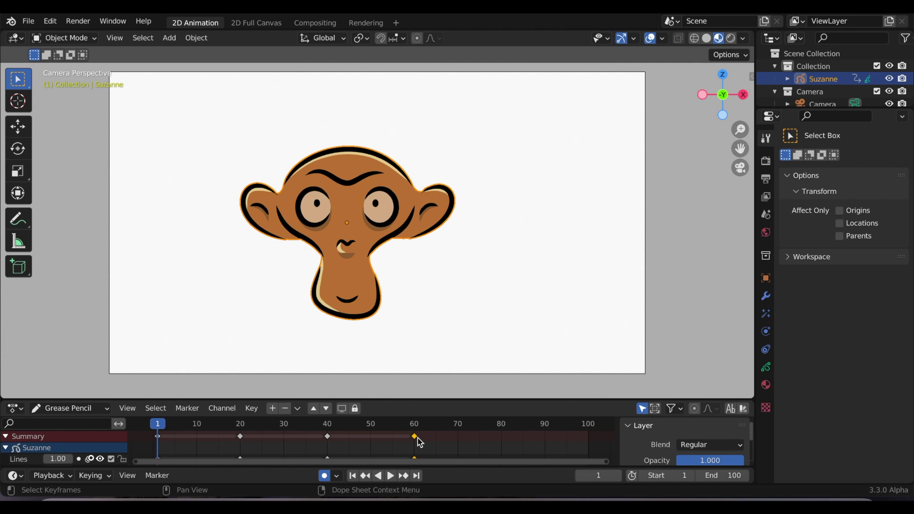
pyautogui.hotkey('shift', 'd')
pyautogui.click(502, 439)
pyautogui.hotkey('shift', 'd')
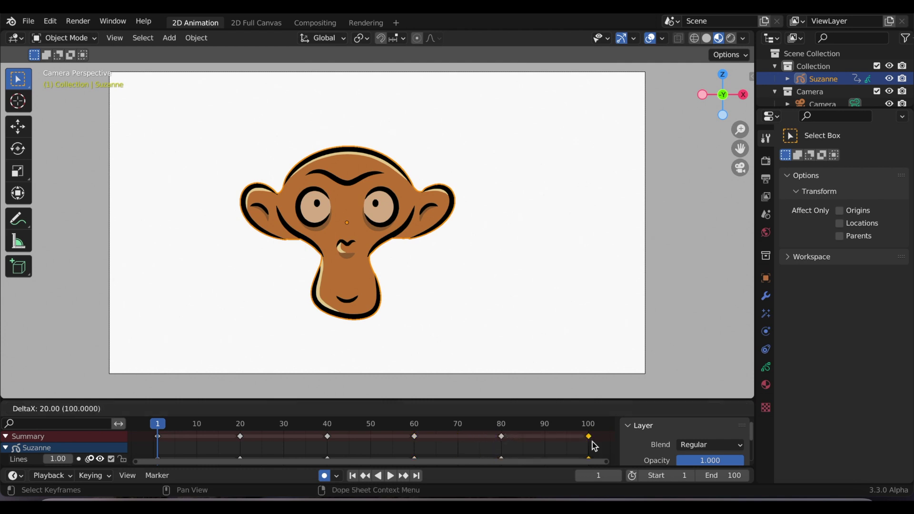
pyautogui.click(595, 446)
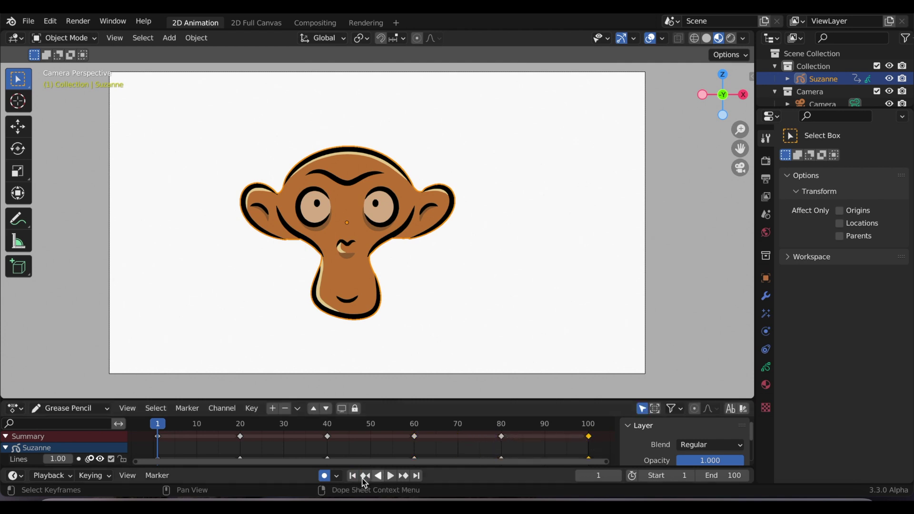
# Step: Play the animation, stop it, and return to the first frame
pyautogui.click(390, 476)
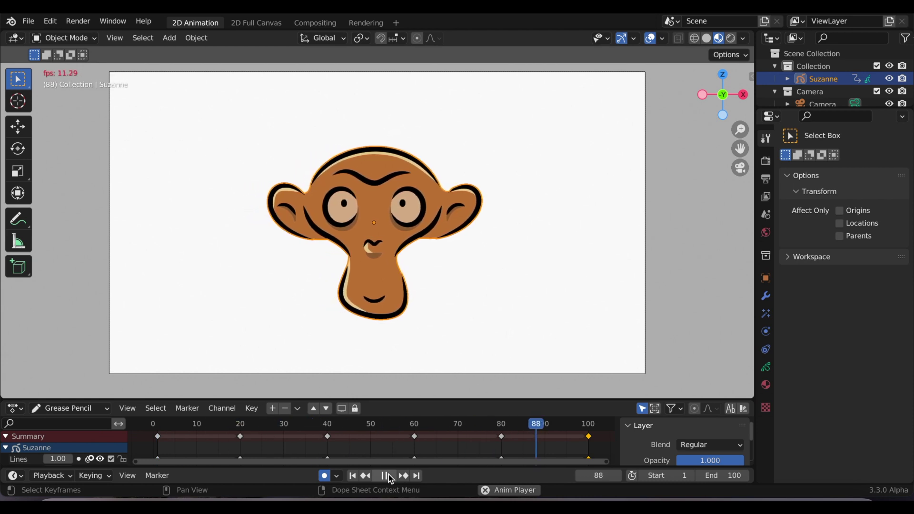
pyautogui.click(388, 474)
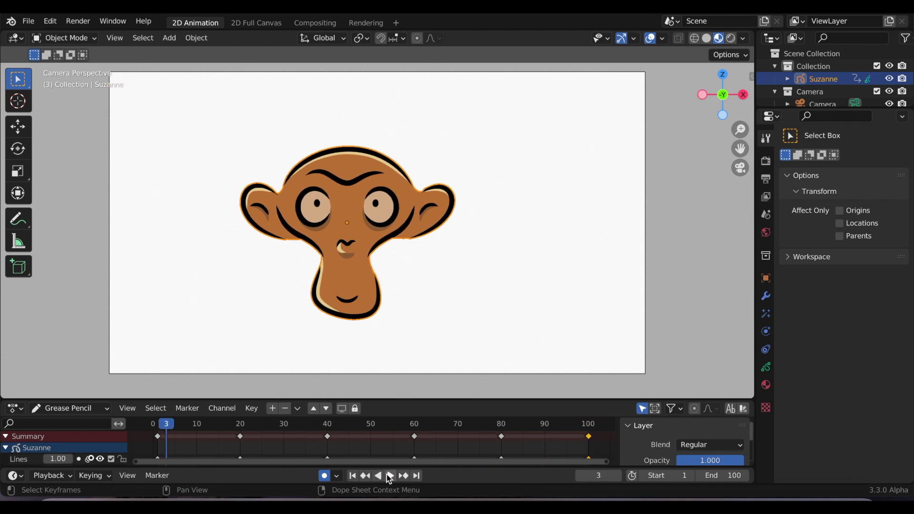
pyautogui.click(352, 476)
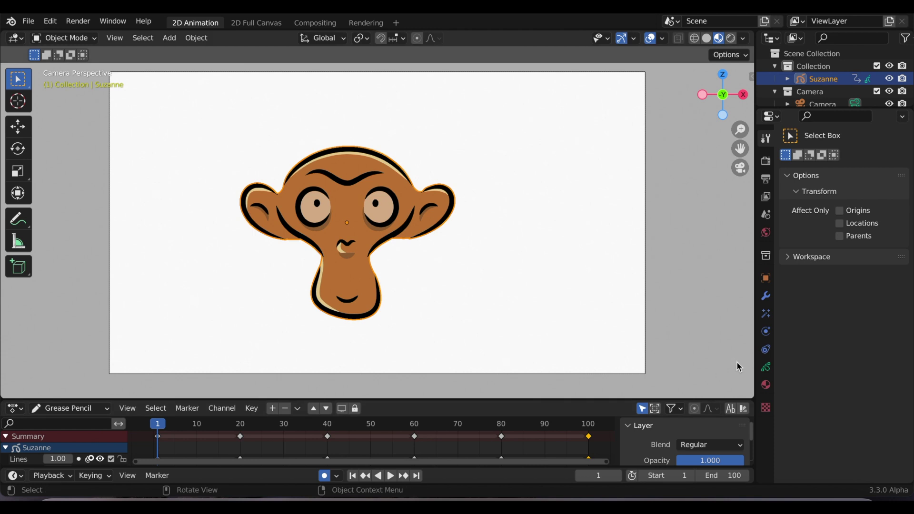
# Step: Add a Noise modifier to Suzanne and play back to preview the wobbling lines
pyautogui.click(765, 296)
pyautogui.click(826, 159)
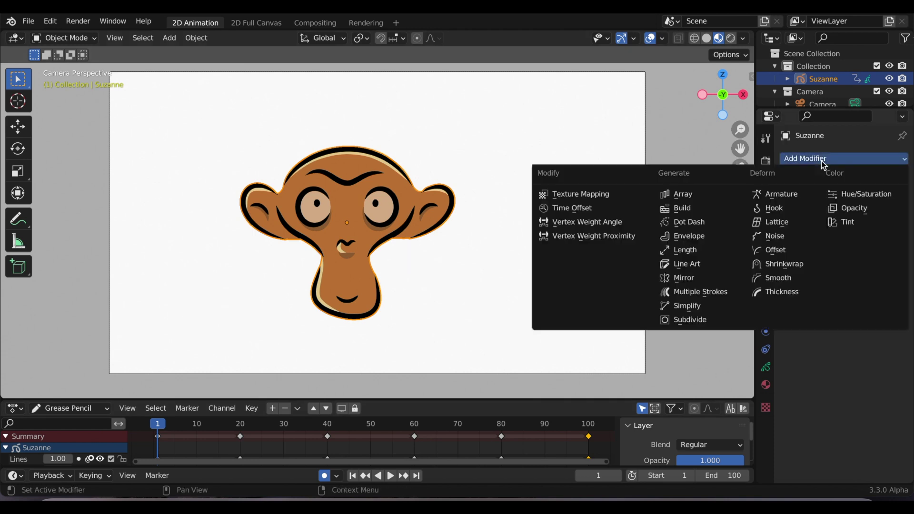
pyautogui.click(784, 238)
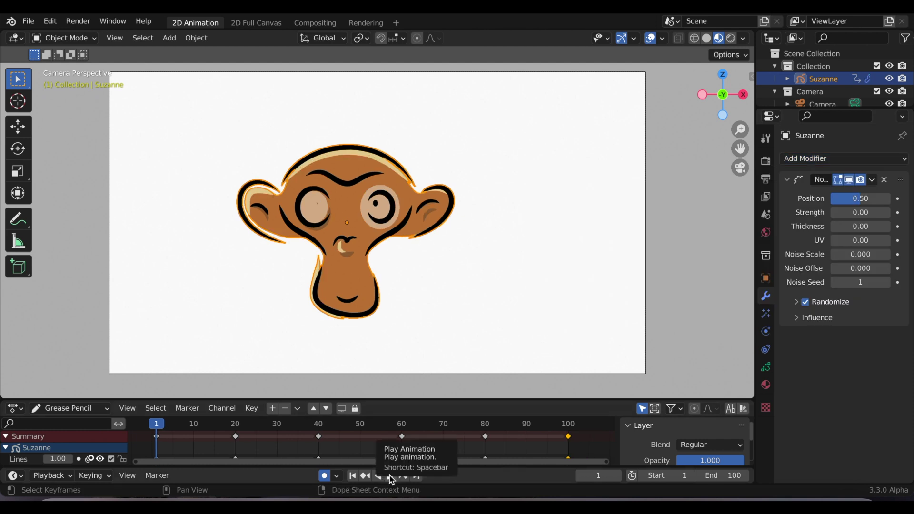
pyautogui.click(390, 476)
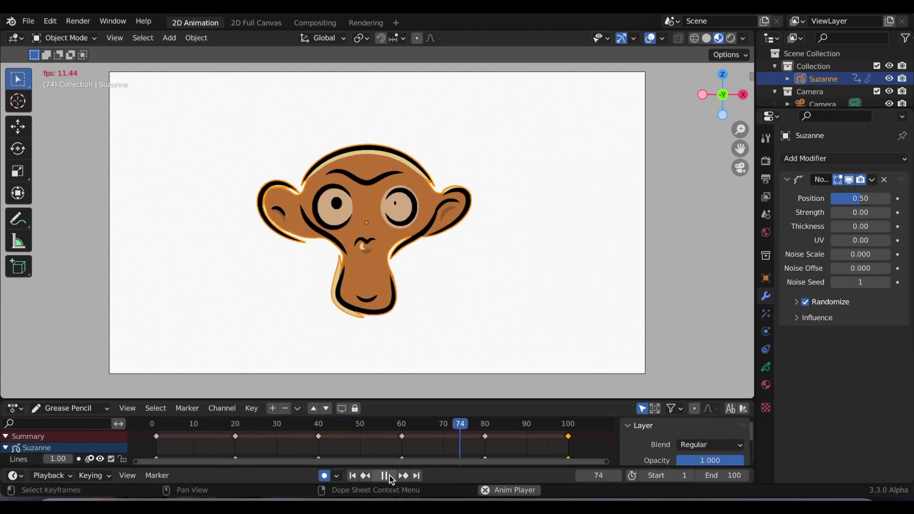
pyautogui.click(390, 475)
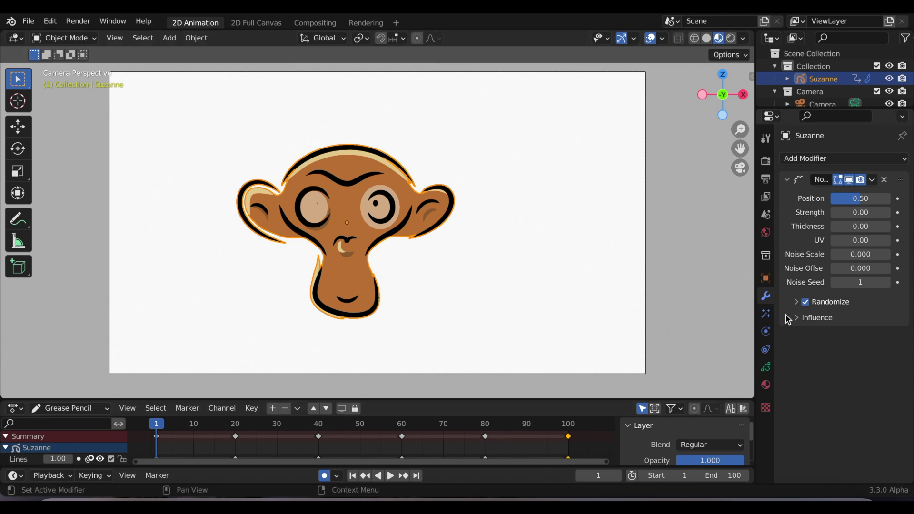
# Step: Set the Noise modifier's Randomize mode to Keyframes and play back to check it
pyautogui.click(797, 303)
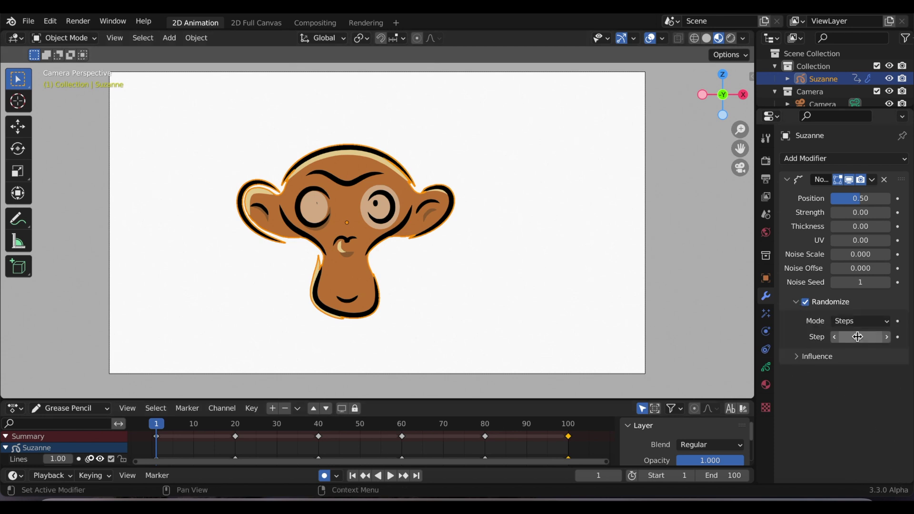
pyautogui.click(877, 321)
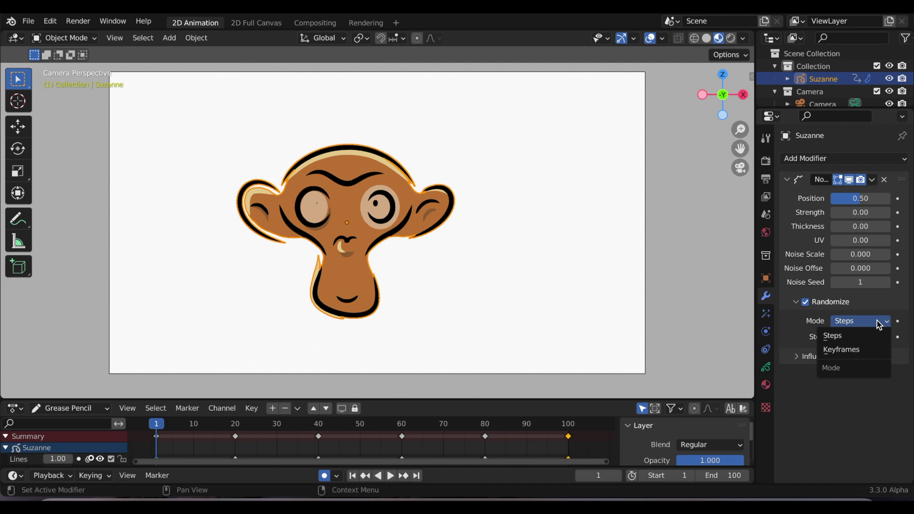
pyautogui.click(864, 350)
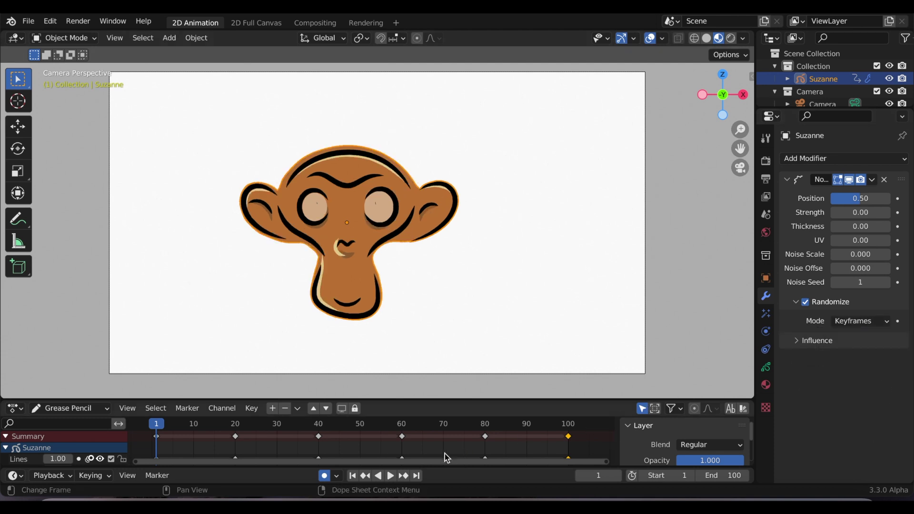
pyautogui.click(390, 476)
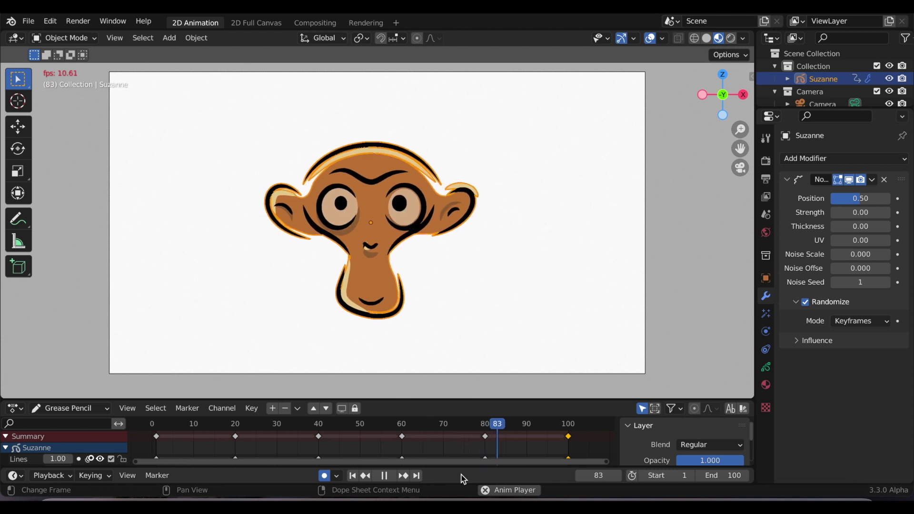
pyautogui.press('Escape')
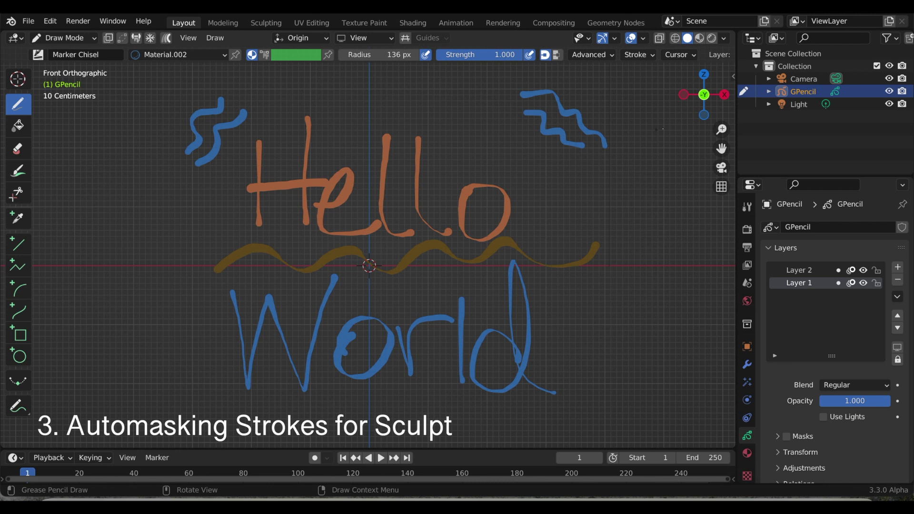
# Step: Hide viewport overlays and toggle Layer 1 and Layer 2 visibility off and on
pyautogui.click(631, 38)
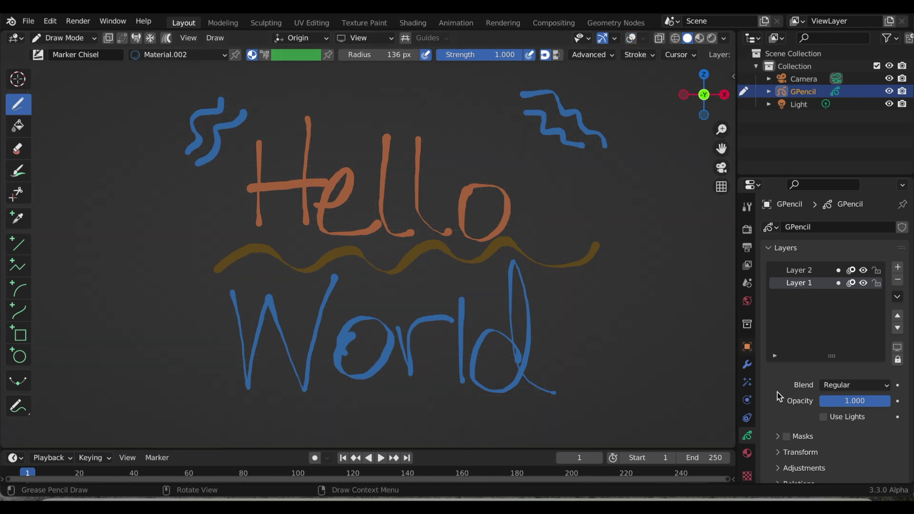
pyautogui.click(864, 286)
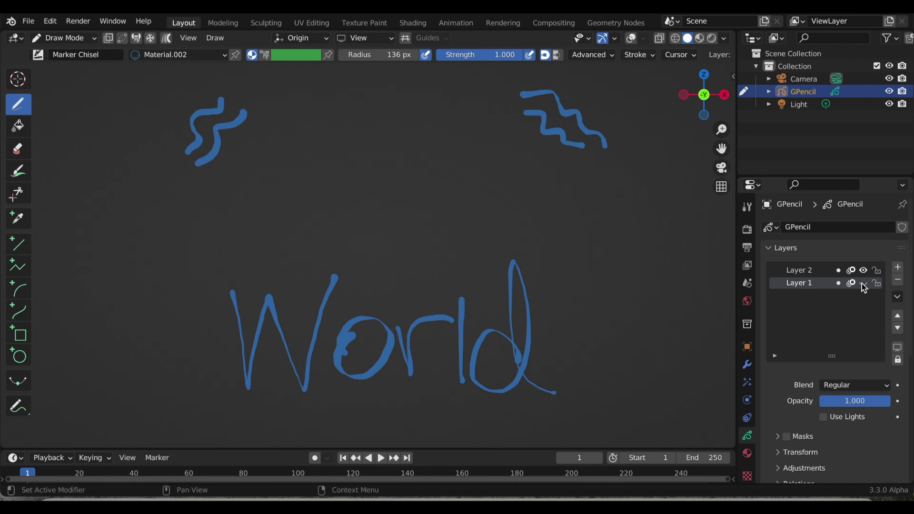
pyautogui.click(864, 284)
pyautogui.click(864, 270)
pyautogui.click(864, 271)
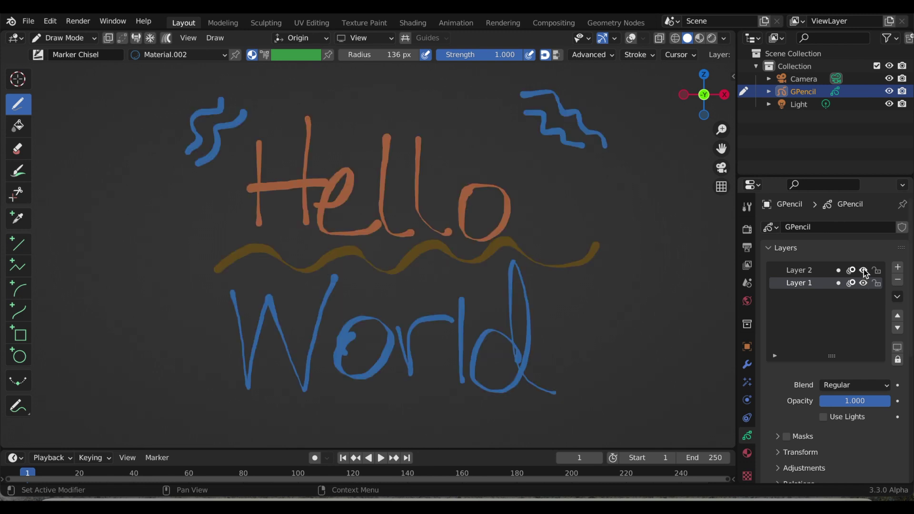
# Step: Toggle Black.001, Material.001 and the blue material off and on, then show layer settings
pyautogui.click(747, 454)
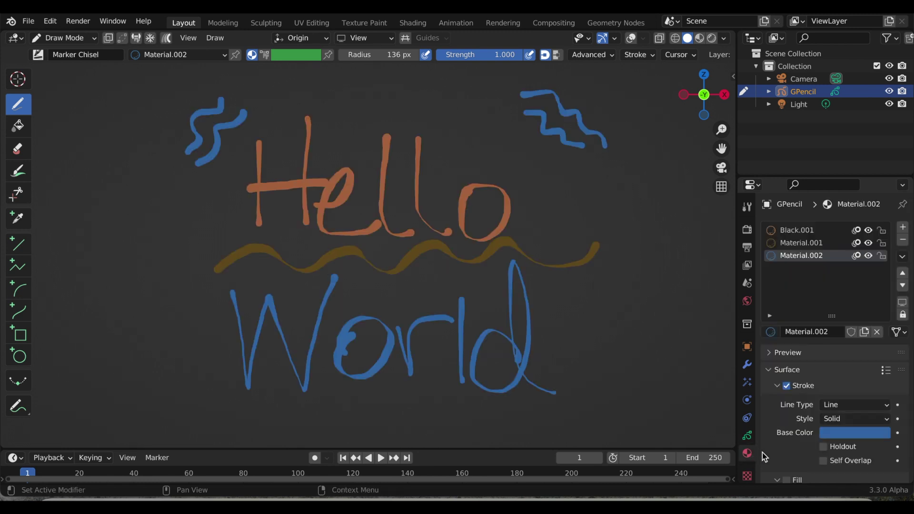
pyautogui.click(869, 230)
pyautogui.click(870, 230)
pyautogui.click(870, 243)
pyautogui.click(870, 242)
pyautogui.click(869, 255)
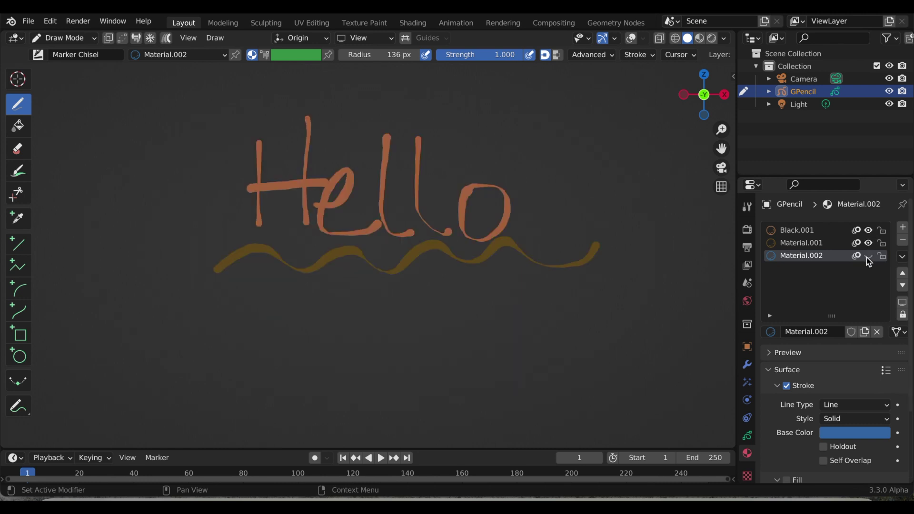
pyautogui.click(868, 255)
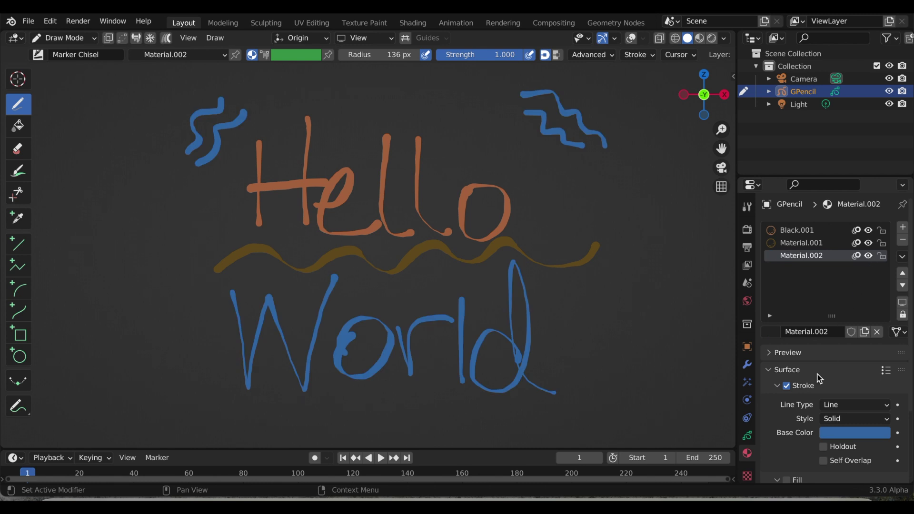
pyautogui.click(747, 441)
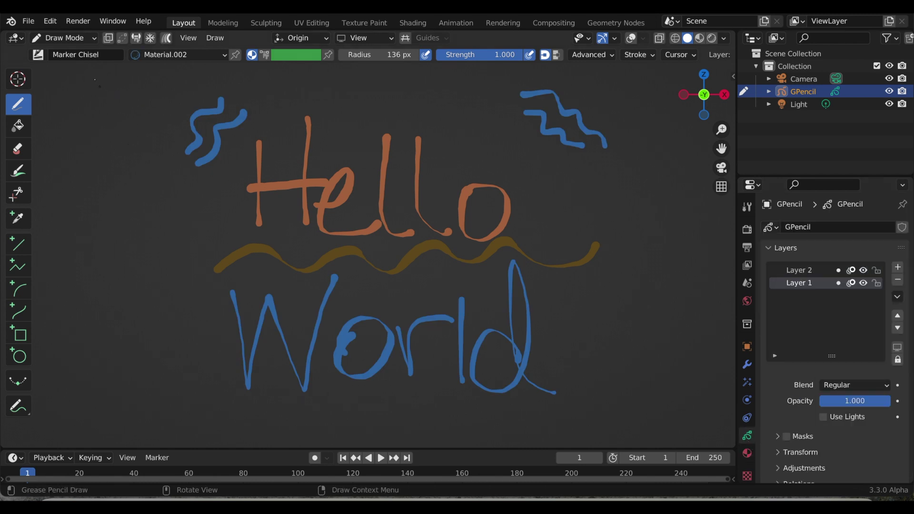
pyautogui.click(76, 39)
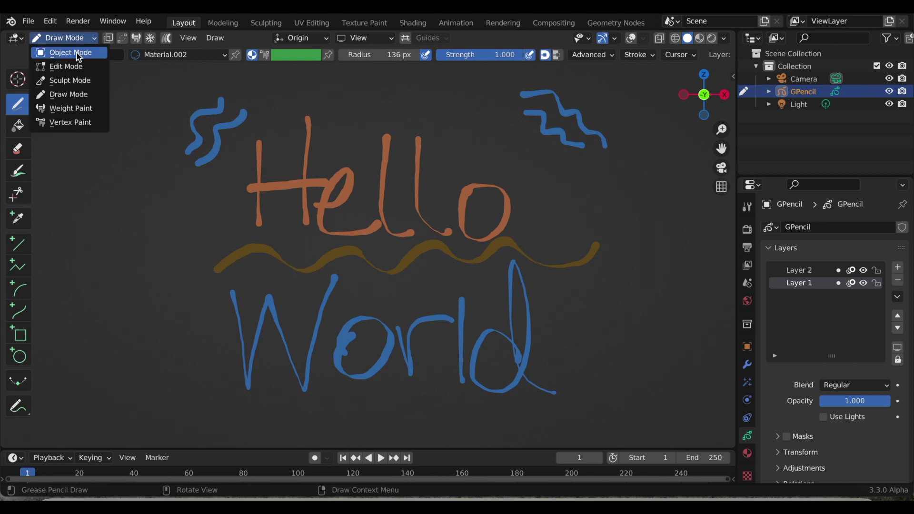
# Step: Enter Sculpt Mode, push the Hello World strokes out of shape, then undo the pushes
pyautogui.click(79, 86)
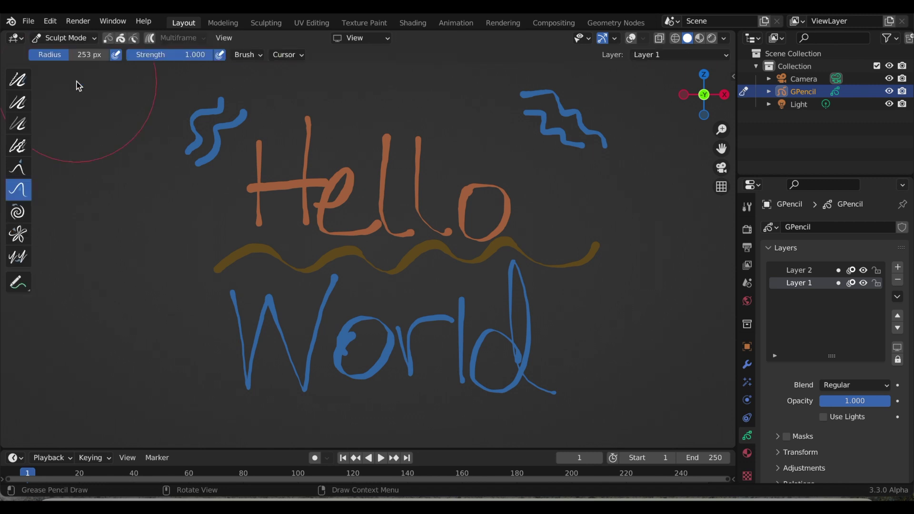
pyautogui.moveTo(243, 216); pyautogui.dragTo(548, 395)
pyautogui.moveTo(481, 209); pyautogui.dragTo(590, 95)
pyautogui.moveTo(324, 161); pyautogui.dragTo(156, 121)
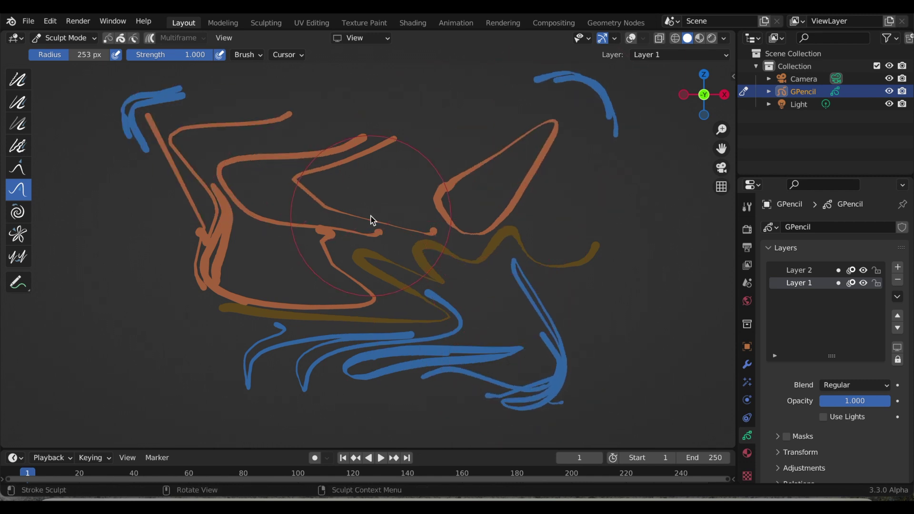
pyautogui.hotkey('ctrl', 'z')
pyautogui.hotkey('ctrl', 'z')
pyautogui.hotkey('ctrl', 'z')
pyautogui.hotkey('ctrl', 'z')
pyautogui.hotkey('ctrl', 'z')
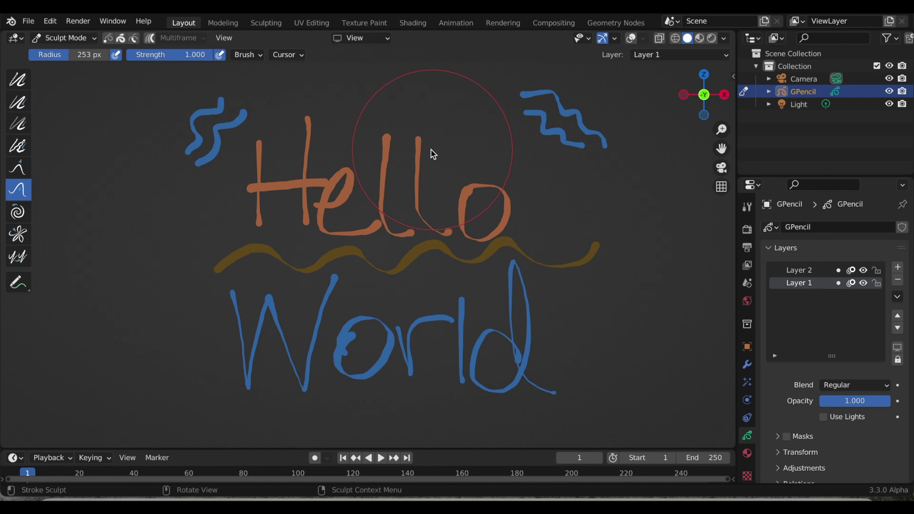
# Step: Enable Stroke auto-masking, test-push the H crossbar and the r of World, then undo
pyautogui.click(249, 55)
pyautogui.moveTo(291, 191); pyautogui.dragTo(110, 195)
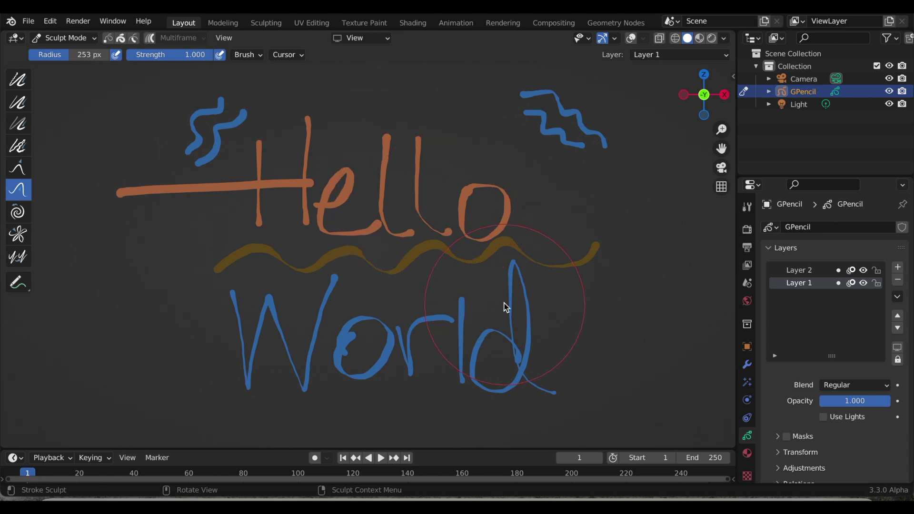
pyautogui.moveTo(415, 329); pyautogui.dragTo(418, 282)
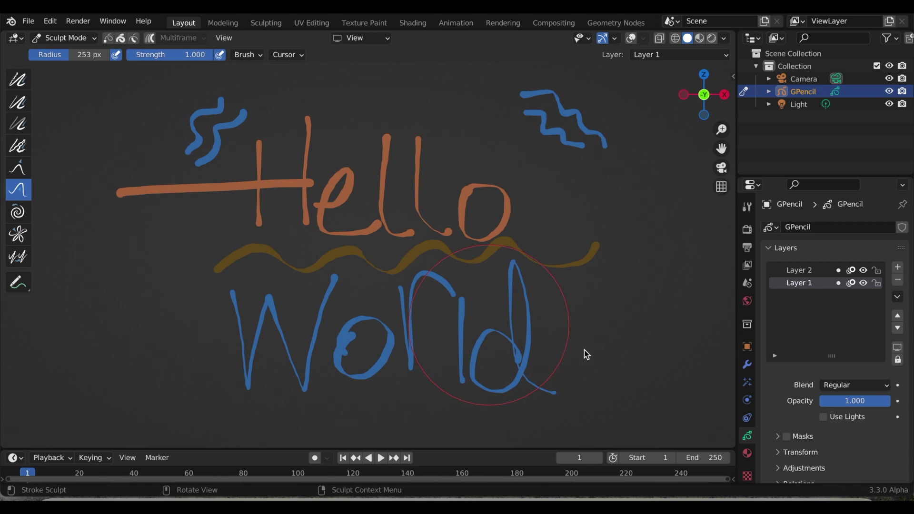
pyautogui.hotkey('ctrl', 'z')
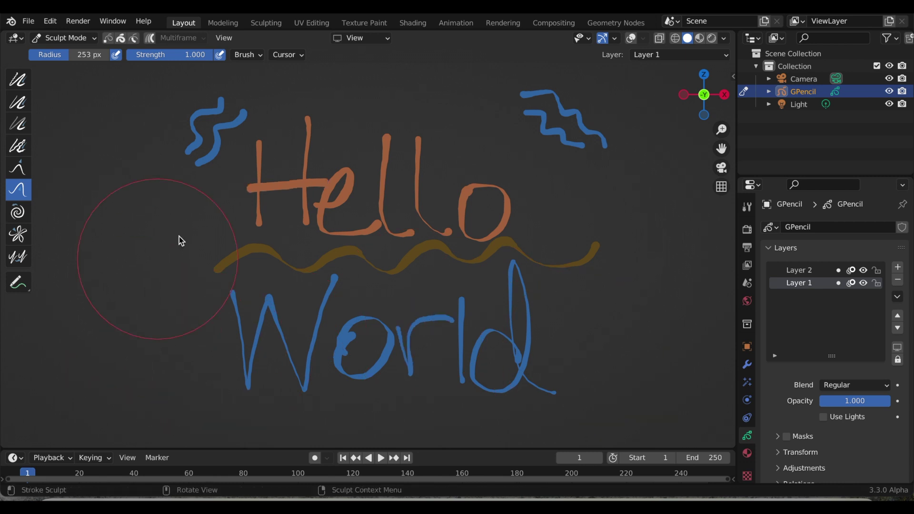
# Step: Switch auto-masking from Stroke to Layer and toggle Layer 1's visibility to see its strokes
pyautogui.click(247, 55)
pyautogui.click(241, 80)
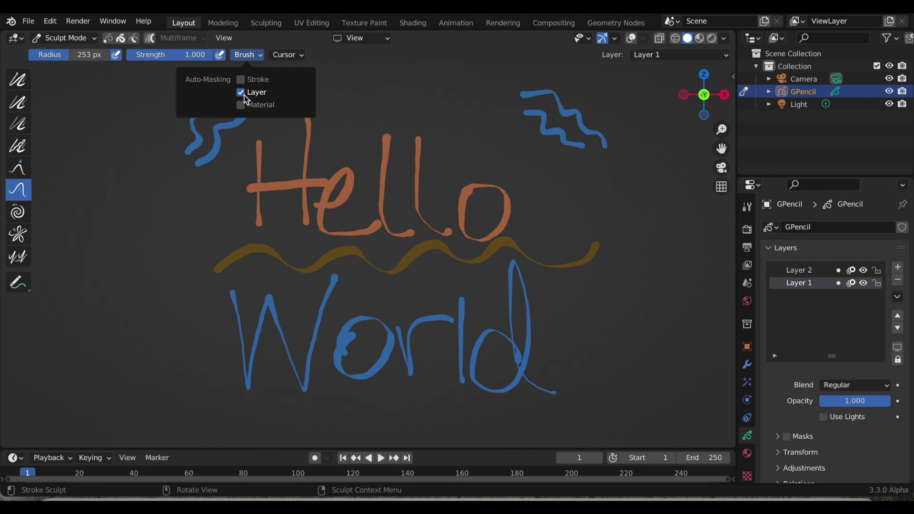
pyautogui.click(863, 283)
pyautogui.click(863, 284)
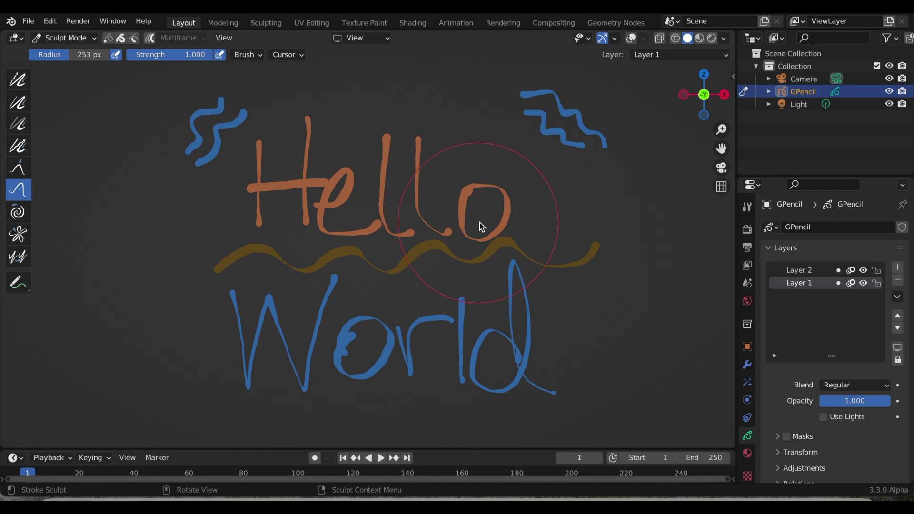
# Step: Test-push the o and two l's of Hello and the yellow wave
pyautogui.moveTo(498, 247)
pyautogui.mouseDown()
pyautogui.moveTo(544, 170)
pyautogui.moveTo(510, 245)
pyautogui.mouseUp()
pyautogui.moveTo(483, 381)
pyautogui.mouseDown()
pyautogui.moveTo(451, 354)
pyautogui.moveTo(392, 327)
pyautogui.moveTo(328, 338)
pyautogui.moveTo(266, 369)
pyautogui.moveTo(294, 279)
pyautogui.moveTo(95, 254)
pyautogui.mouseUp()
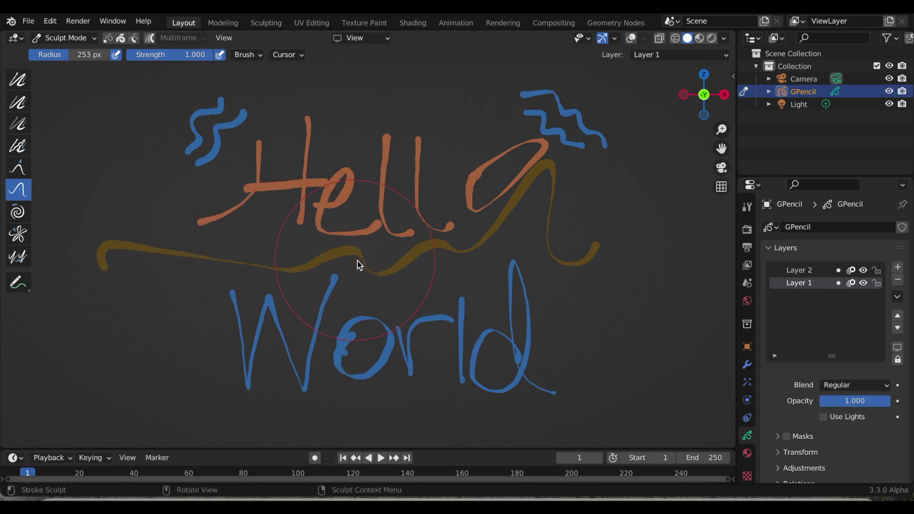
pyautogui.moveTo(354, 342); pyautogui.dragTo(371, 394)
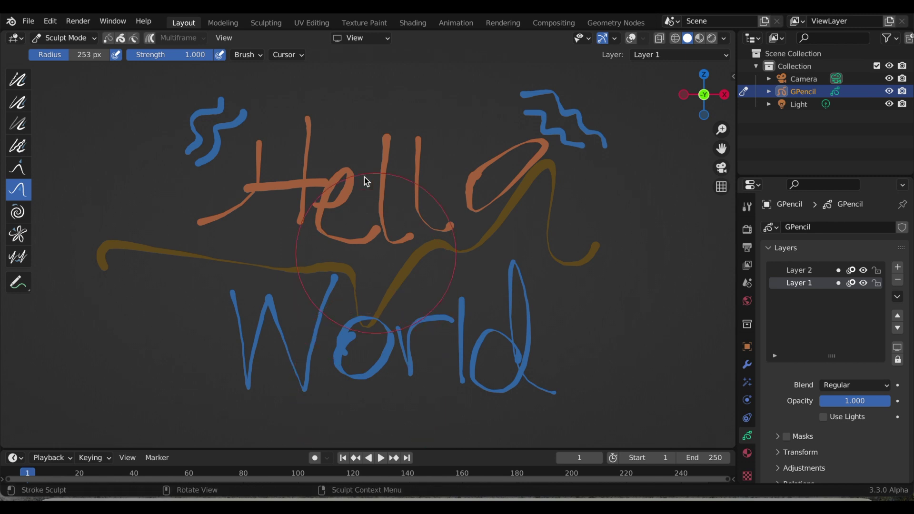
pyautogui.moveTo(391, 162)
pyautogui.mouseDown()
pyautogui.moveTo(396, 84)
pyautogui.moveTo(445, 100)
pyautogui.mouseUp()
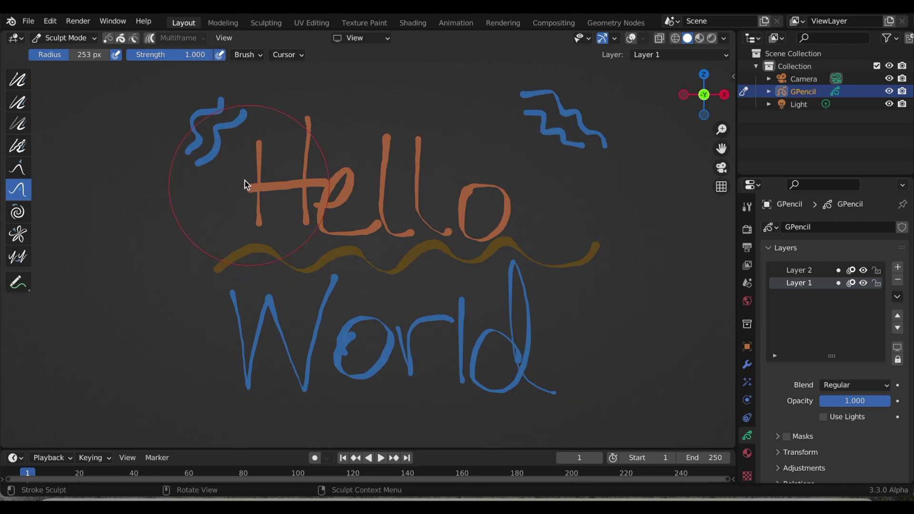
# Step: Set auto-masking to Material only, check Layer 1's strokes, and make Layer 2 active
pyautogui.click(250, 55)
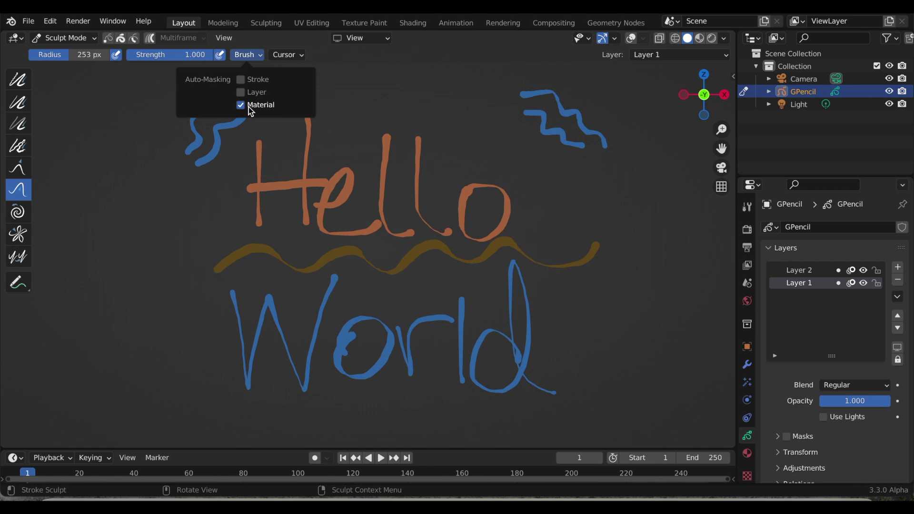
pyautogui.click(864, 284)
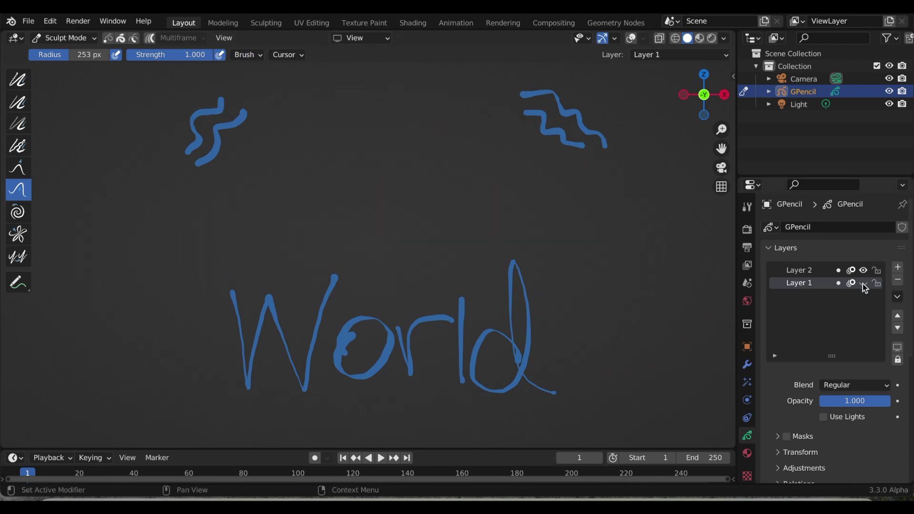
pyautogui.click(864, 283)
pyautogui.click(809, 271)
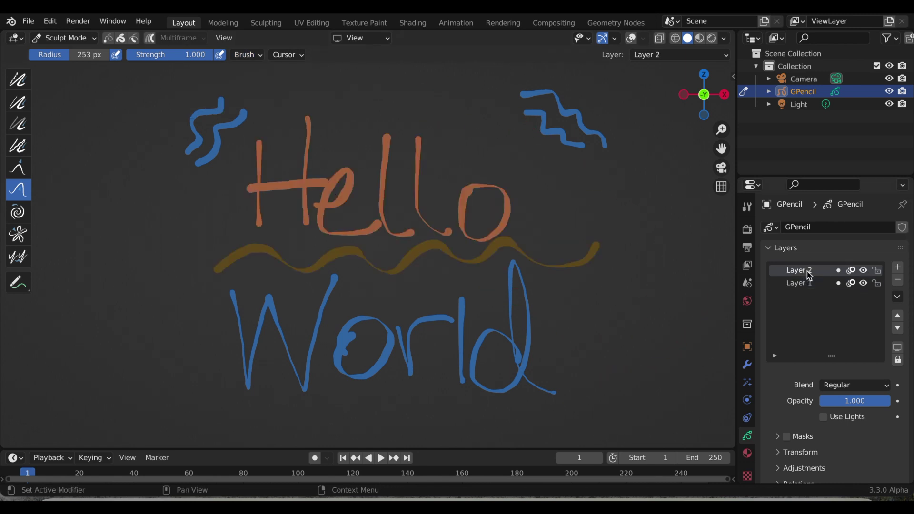
# Step: Show the material slots and toggle Material.002's visibility to identify the blue strokes
pyautogui.click(747, 453)
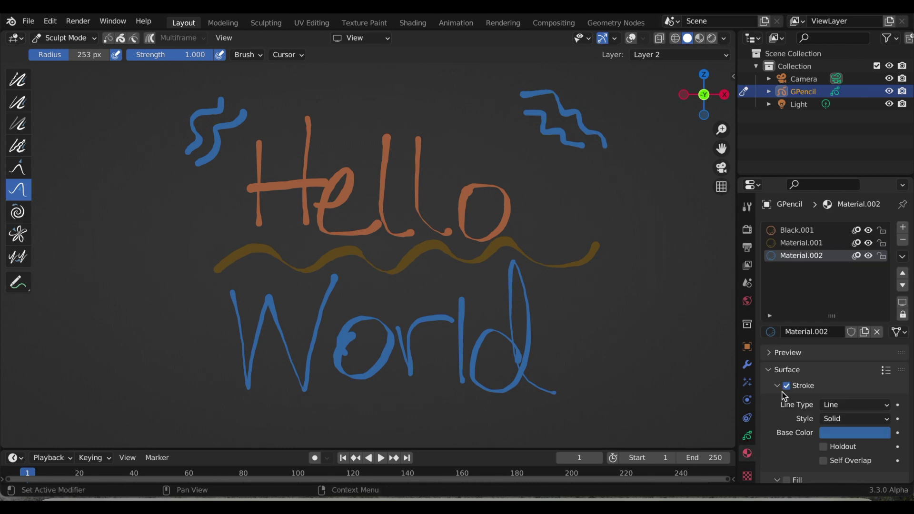
pyautogui.click(869, 257)
pyautogui.click(870, 257)
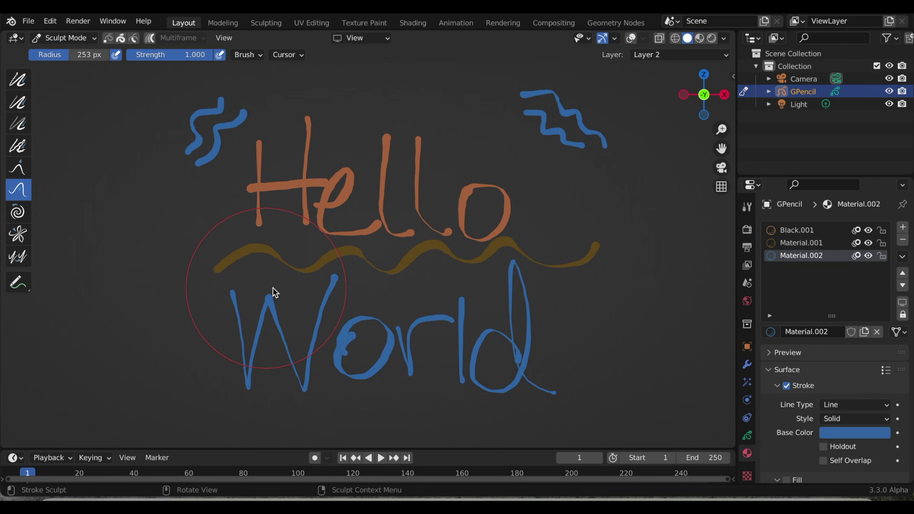
# Step: Push the W, o and l of World upward and both top blue squiggles down over Hello
pyautogui.moveTo(279, 340)
pyautogui.mouseDown()
pyautogui.moveTo(296, 167)
pyautogui.moveTo(355, 218)
pyautogui.mouseUp()
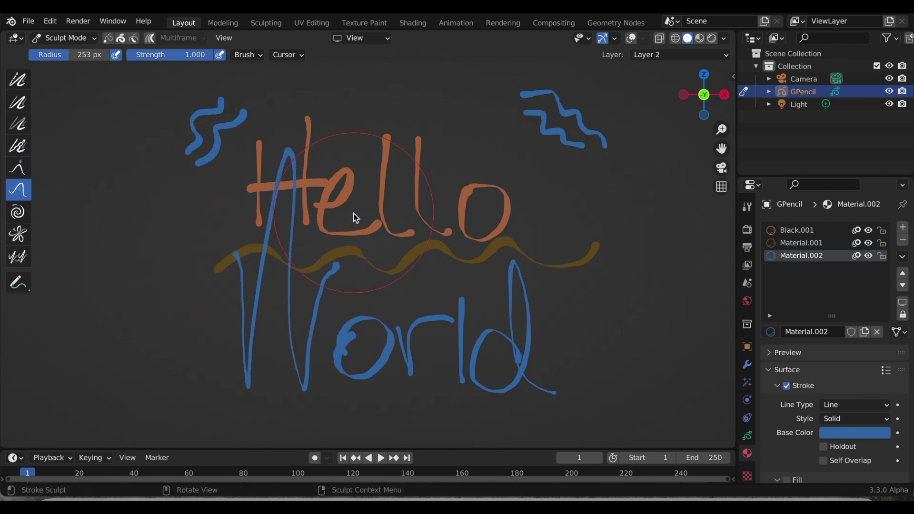
pyautogui.moveTo(435, 252)
pyautogui.mouseDown()
pyautogui.moveTo(457, 246)
pyautogui.moveTo(456, 184)
pyautogui.moveTo(479, 288)
pyautogui.moveTo(489, 289)
pyautogui.moveTo(477, 169)
pyautogui.mouseUp()
pyautogui.moveTo(210, 124); pyautogui.dragTo(261, 164)
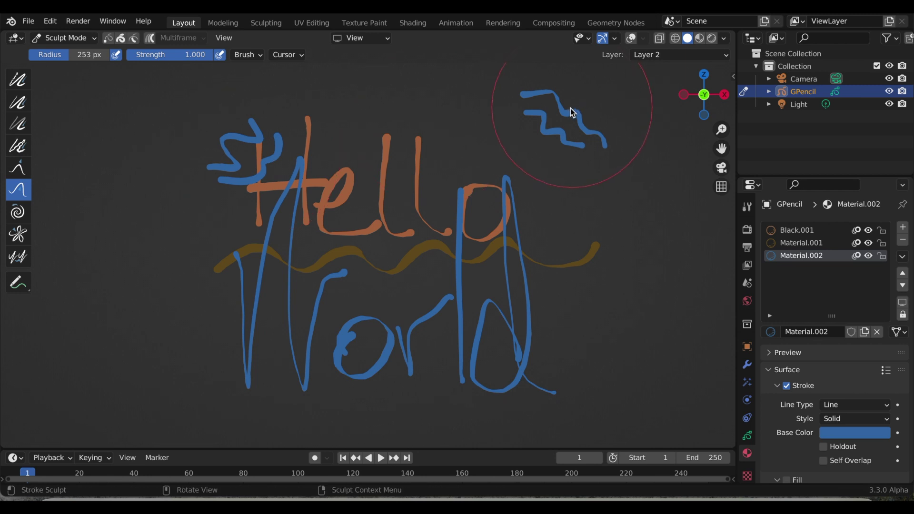
pyautogui.moveTo(564, 121)
pyautogui.mouseDown()
pyautogui.moveTo(471, 183)
pyautogui.moveTo(514, 234)
pyautogui.mouseUp()
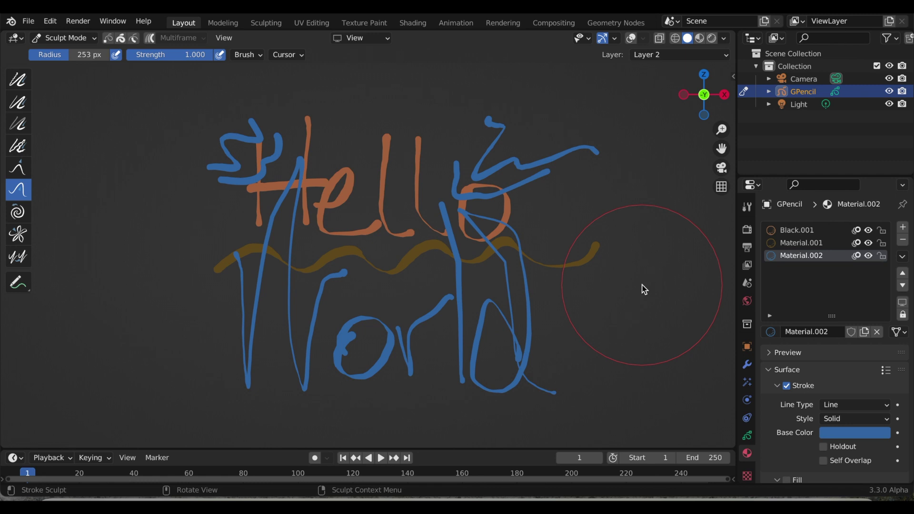